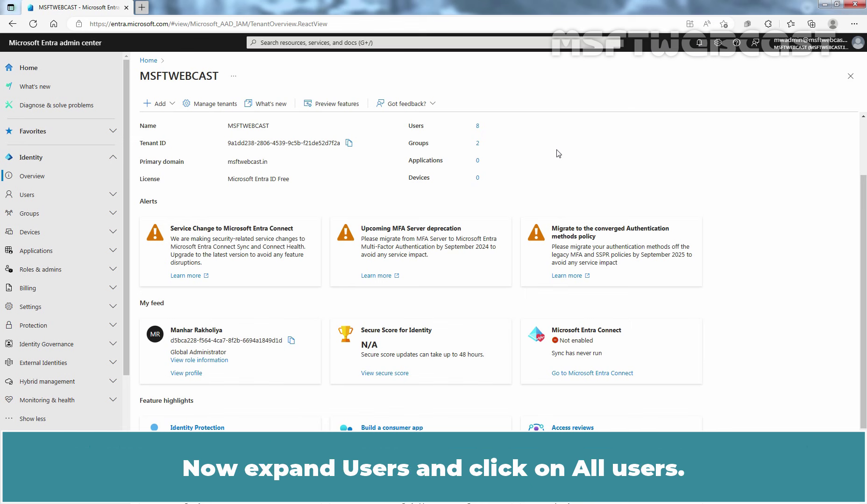
Open the admin account from All users and view its Assigned roles
{"action": "left_click", "coordinate": [55, 196]}
{"action": "left_click", "coordinate": [42, 217]}
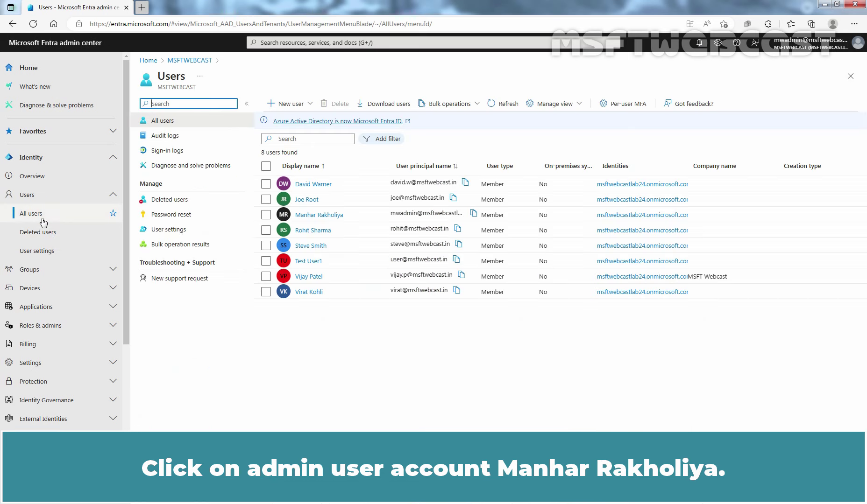
{"action": "left_click", "coordinate": [307, 216]}
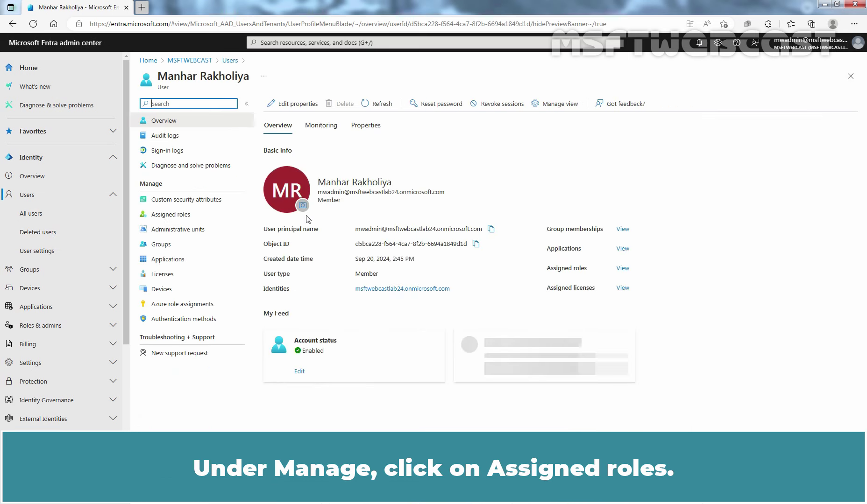
{"action": "left_click", "coordinate": [167, 216]}
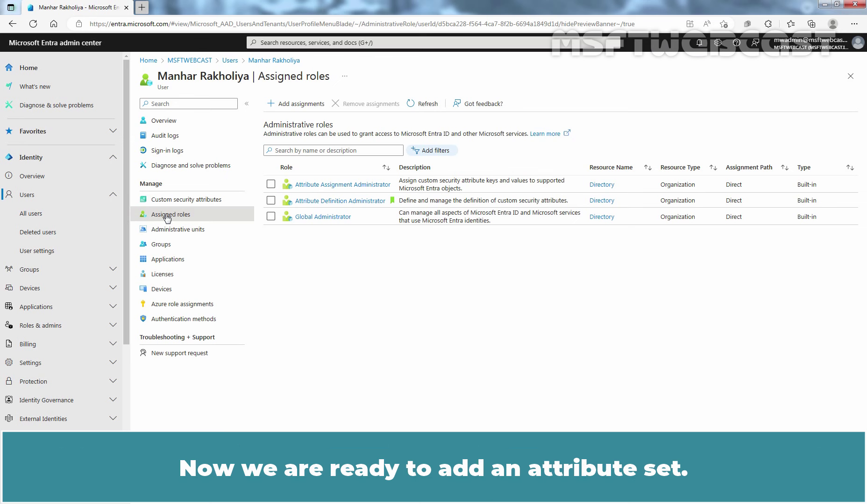
Go to Protection > Custom security attributes
{"action": "left_click", "coordinate": [43, 382]}
{"action": "scroll", "coordinate": [52, 407], "scroll_direction": "down", "scroll_amount": 3}
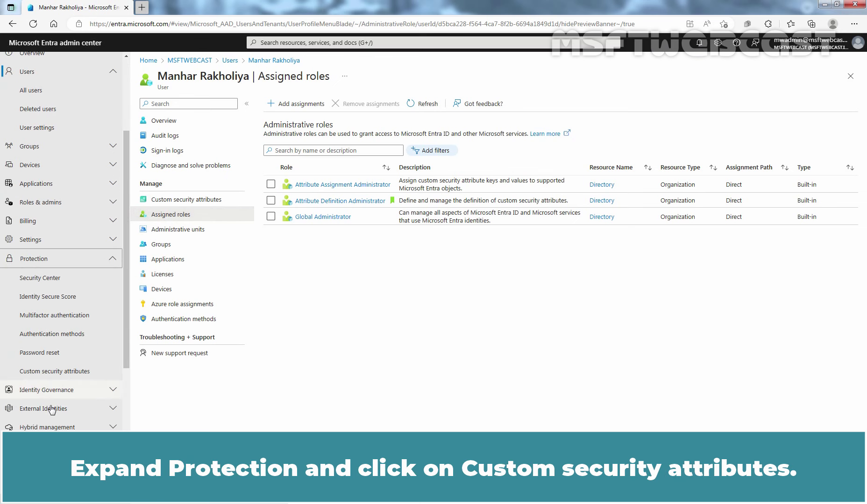
{"action": "left_click", "coordinate": [50, 372]}
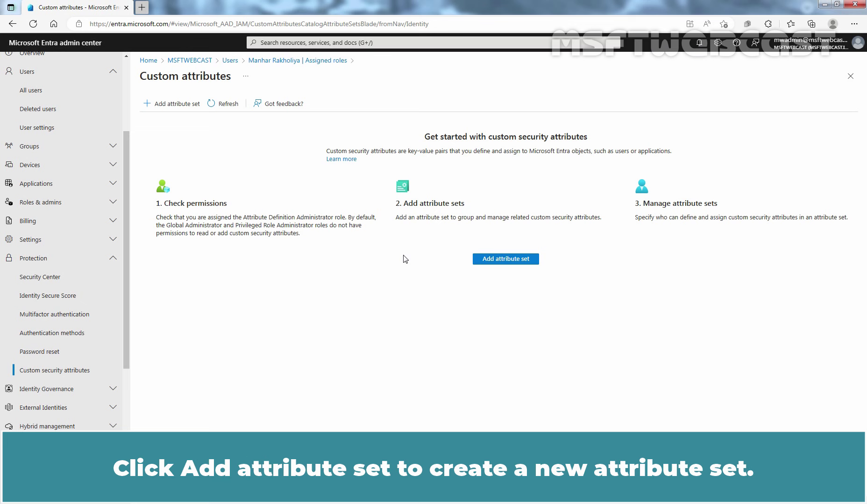
Add the YTProductionTeam attribute set with a maximum of 10 attributes
{"action": "left_click", "coordinate": [500, 261]}
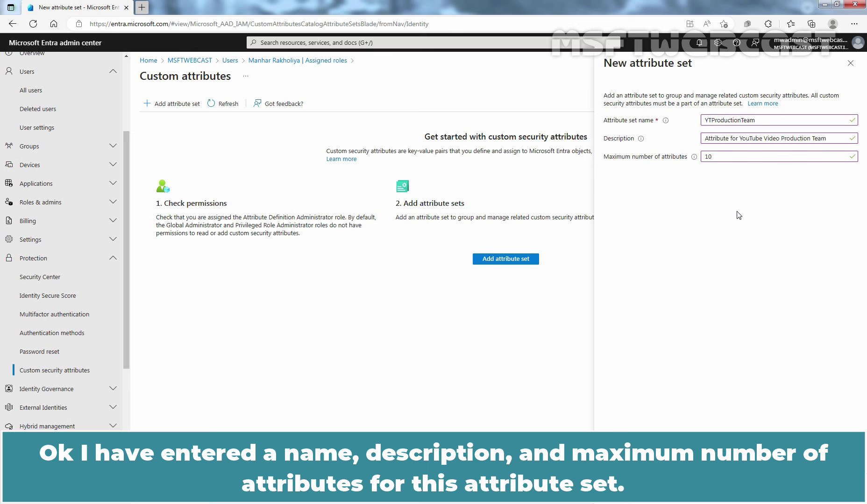
{"action": "left_click", "coordinate": [620, 489]}
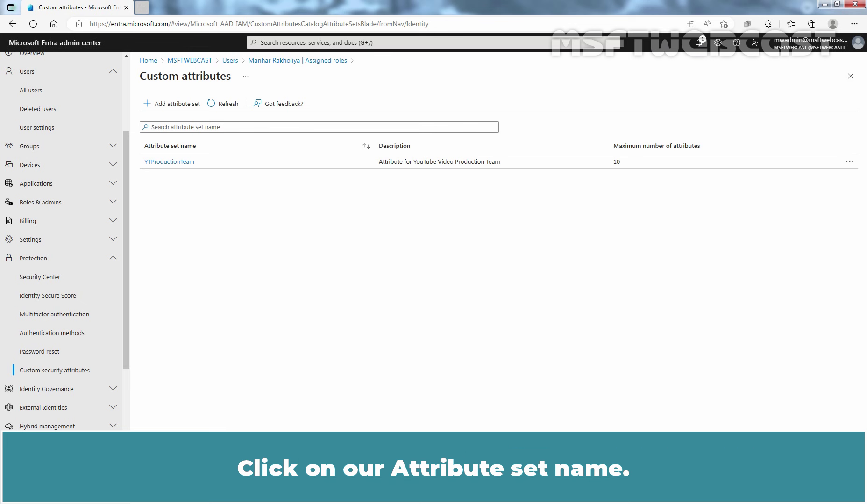
In YTProductionTeam, start a new attribute named YTProductionRole, described as 'YouTube Production Role'
{"action": "left_click", "coordinate": [188, 163]}
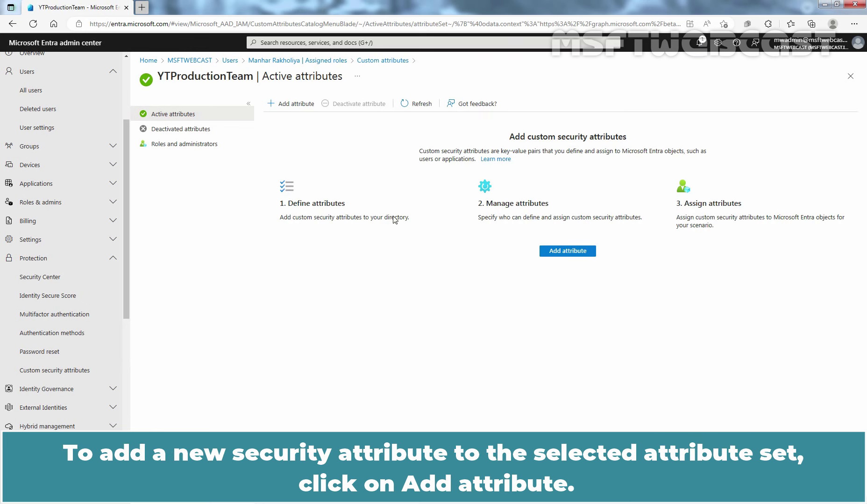
{"action": "left_click", "coordinate": [558, 252]}
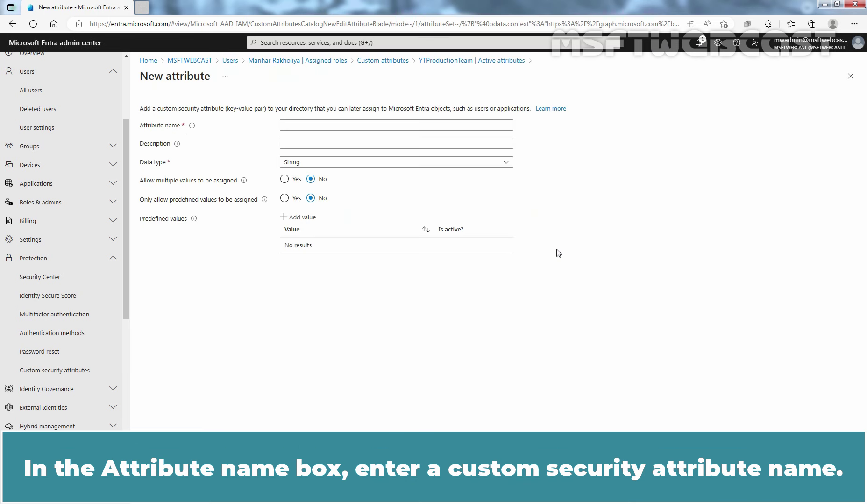
{"action": "type", "text": "YTProductionRole"}
{"action": "key", "text": "Tab"}
{"action": "type", "text": "YouTube Production Role"}
Make the attribute a single-valued String restricted to predefined values
{"action": "left_click", "coordinate": [506, 162]}
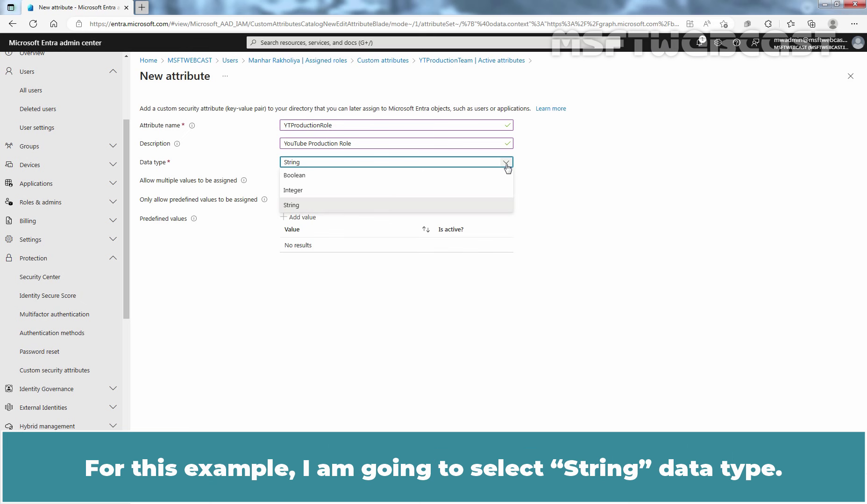
{"action": "left_click", "coordinate": [299, 206]}
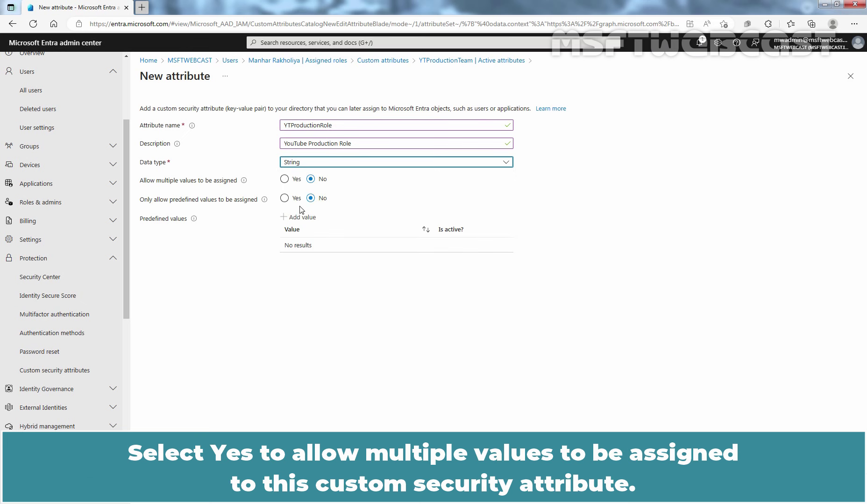
{"action": "left_click", "coordinate": [286, 179]}
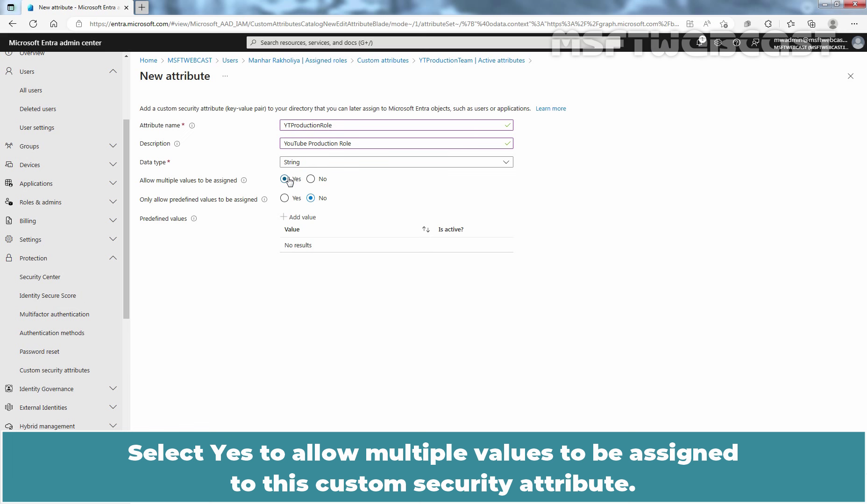
{"action": "left_click", "coordinate": [309, 180]}
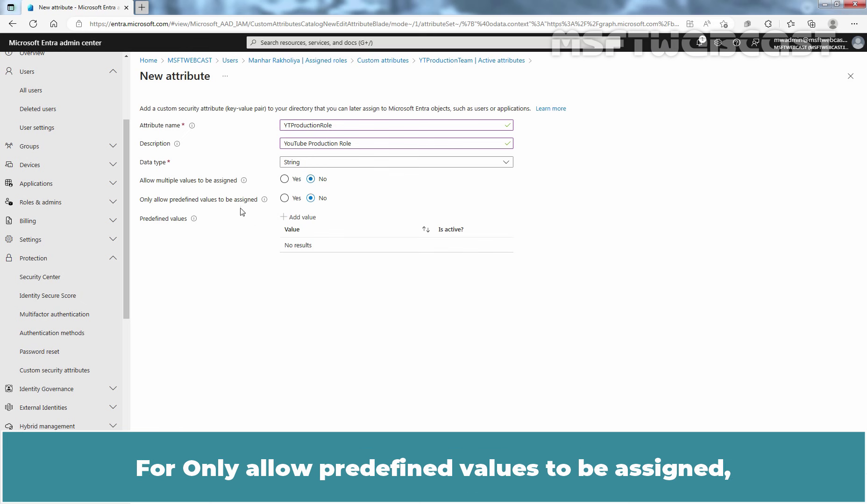
{"action": "left_click", "coordinate": [293, 201]}
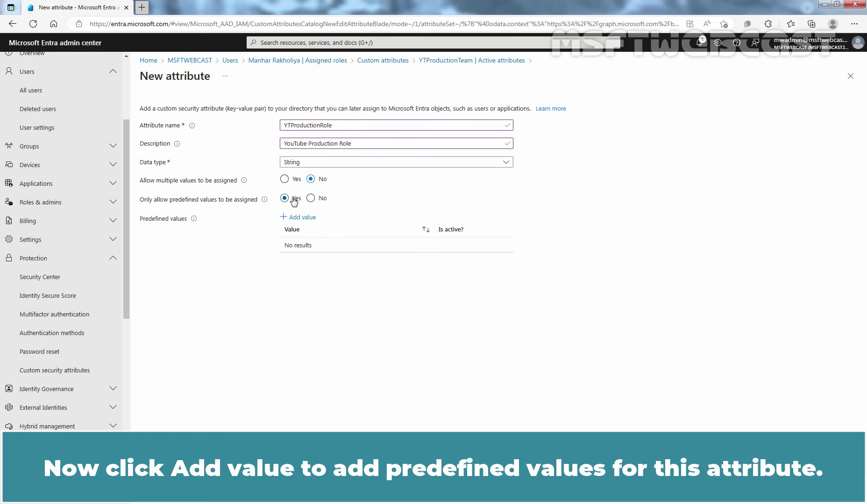
Add the predefined values 'Video Editor' and 'Video Recording'
{"action": "left_click", "coordinate": [300, 219]}
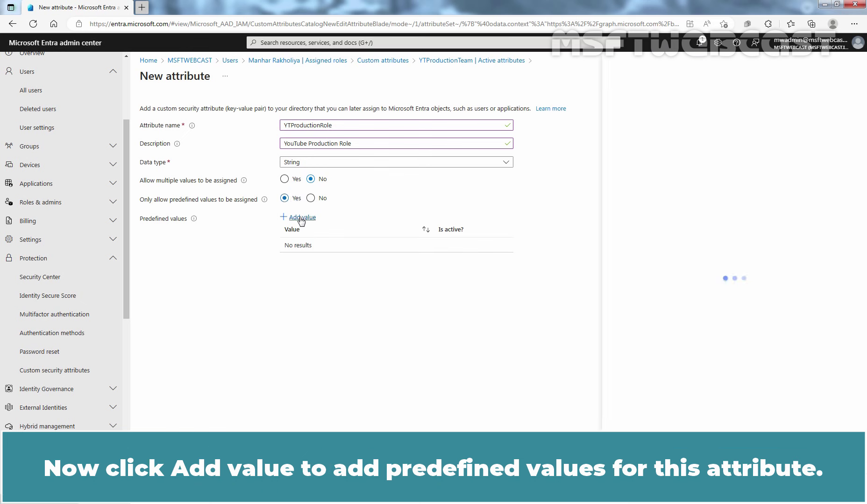
{"action": "type", "text": "Video Editor"}
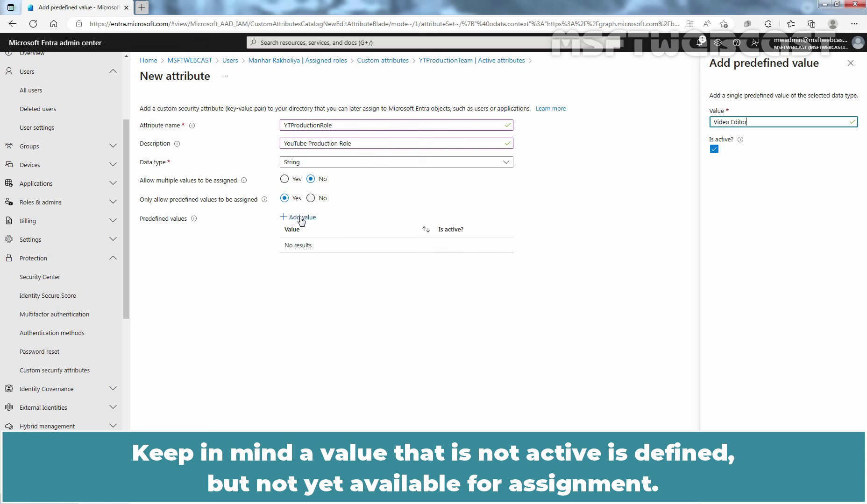
{"action": "left_click", "coordinate": [715, 494]}
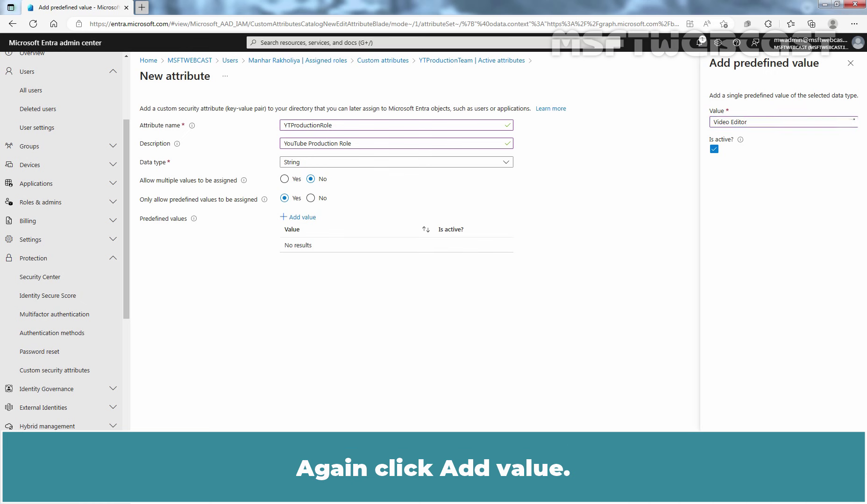
{"action": "left_click", "coordinate": [297, 219]}
{"action": "type", "text": "Video Recording"}
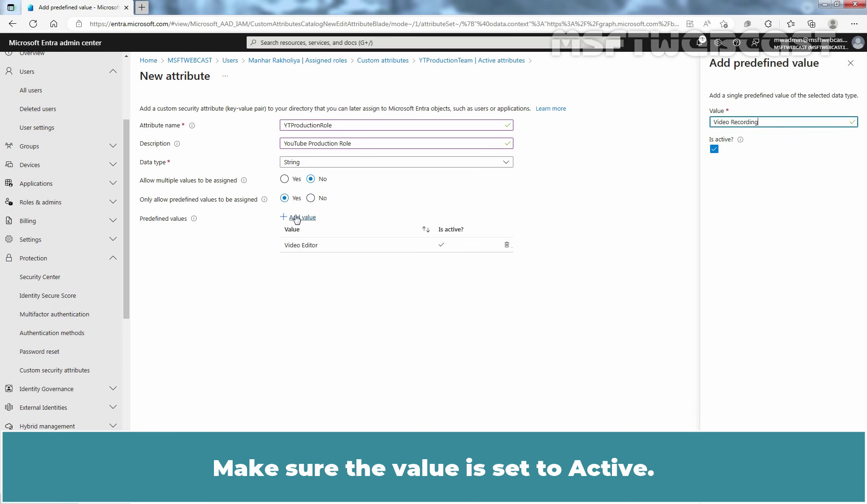
{"action": "left_click", "coordinate": [725, 490]}
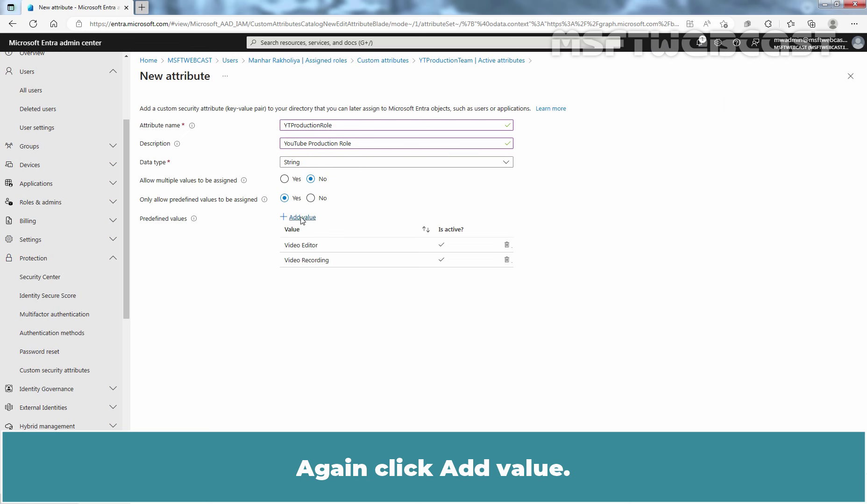
Add 'Script Writer' as a predefined value, fixing its capitalisation, then save the attribute
{"action": "left_click", "coordinate": [301, 218]}
{"action": "type", "text": "SCript Writer"}
{"action": "key", "text": "Home"}
{"action": "key", "text": "Right"}
{"action": "key", "text": "Delete"}
{"action": "type", "text": "c"}
{"action": "left_click", "coordinate": [714, 149]}
{"action": "left_click", "coordinate": [728, 490]}
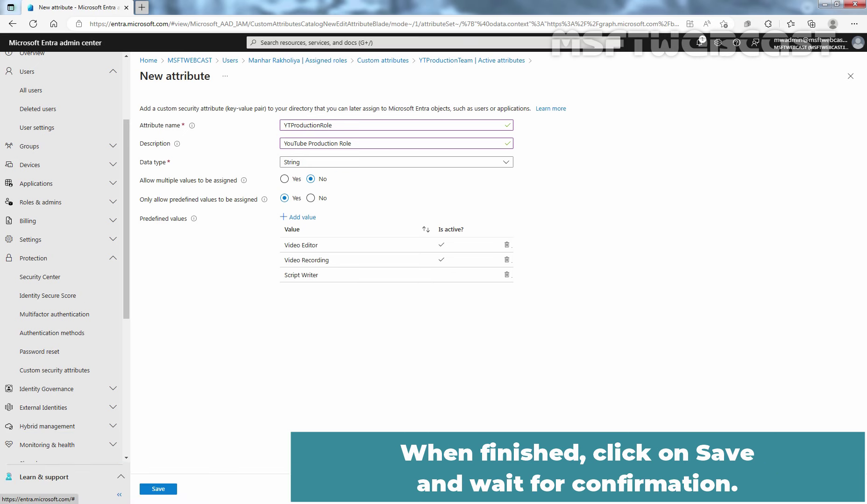
{"action": "left_click", "coordinate": [158, 490]}
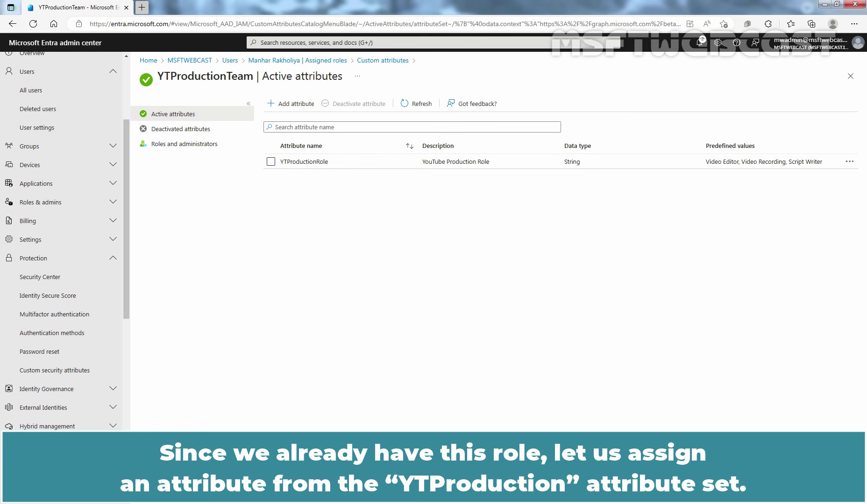
Return to the All users list
{"action": "left_click", "coordinate": [32, 91]}
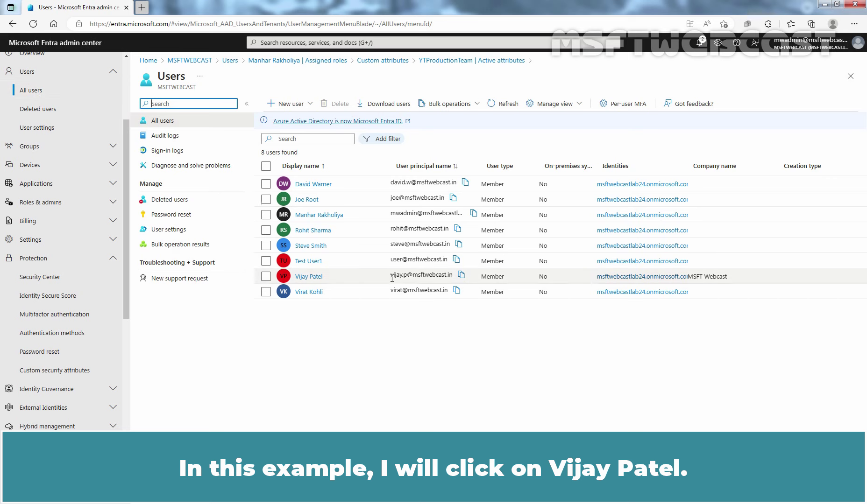
Open the user's custom security attributes and add a YTProductionTeam / YTProductionRole assignment
{"action": "left_click", "coordinate": [308, 276]}
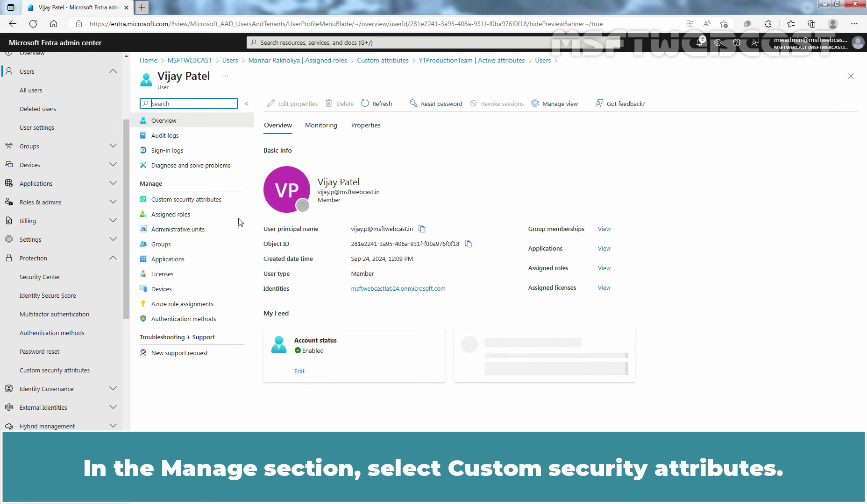
{"action": "left_click", "coordinate": [171, 201]}
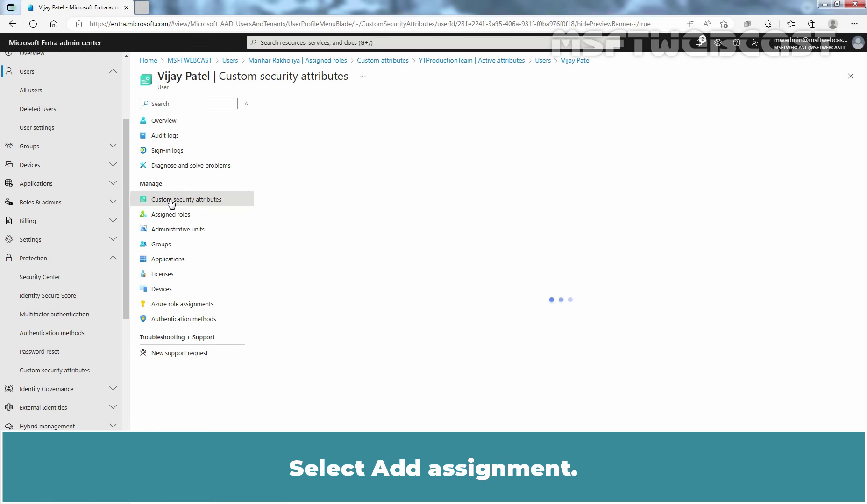
{"action": "left_click", "coordinate": [380, 107]}
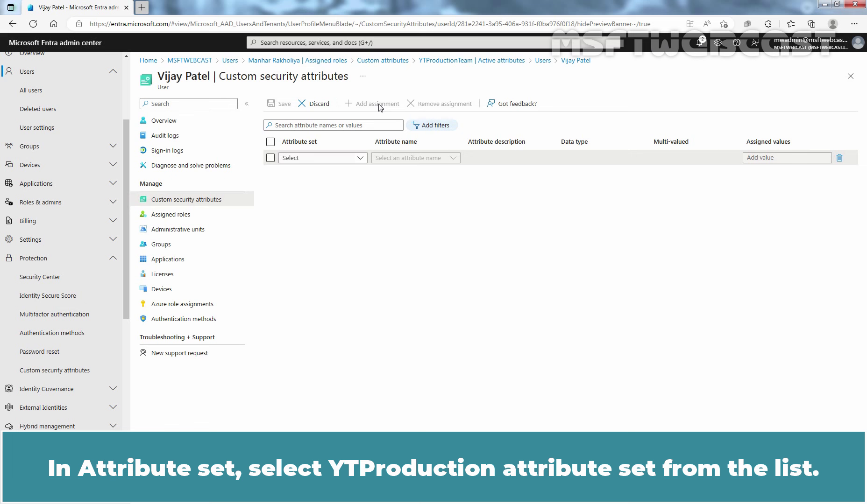
{"action": "left_click", "coordinate": [322, 158]}
{"action": "left_click", "coordinate": [340, 194]}
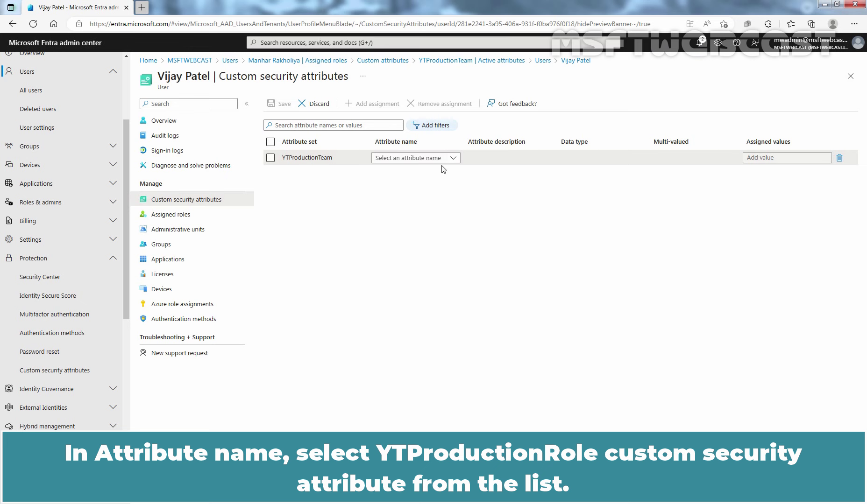
{"action": "left_click", "coordinate": [455, 157]}
{"action": "left_click", "coordinate": [415, 190]}
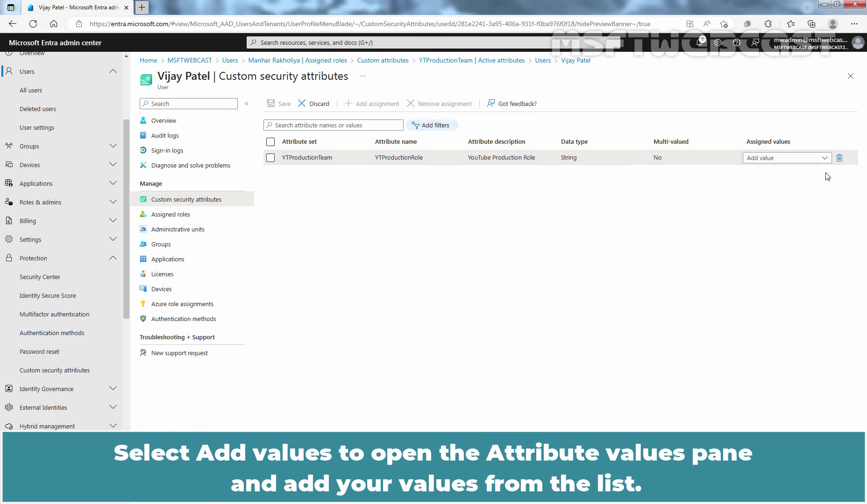
{"action": "left_click", "coordinate": [825, 159]}
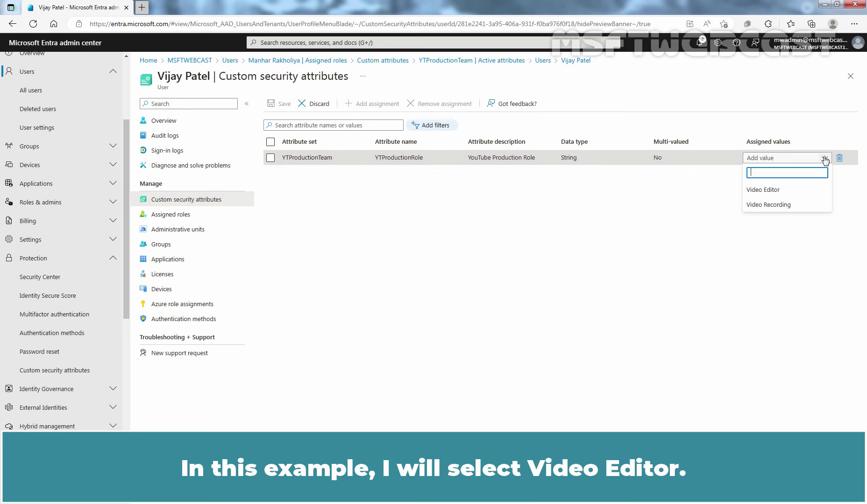
Assign the value 'Video Editor' and save the assignment
{"action": "left_click", "coordinate": [764, 190]}
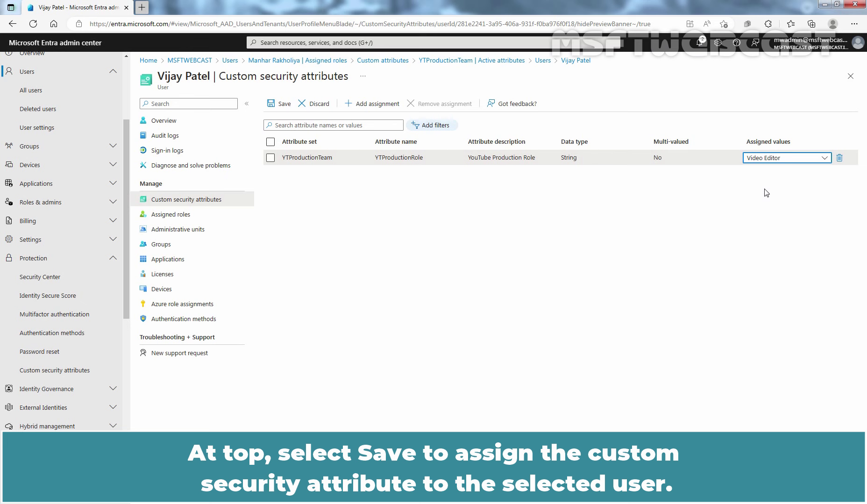
{"action": "left_click", "coordinate": [281, 105]}
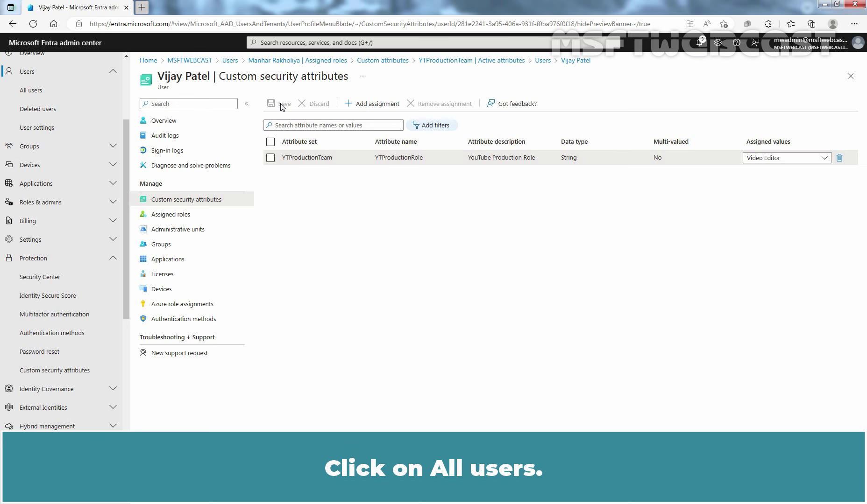
On All users, add a custom security attribute filter for YTProductionTeam YTProductionRole
{"action": "left_click", "coordinate": [31, 90]}
{"action": "left_click", "coordinate": [388, 139]}
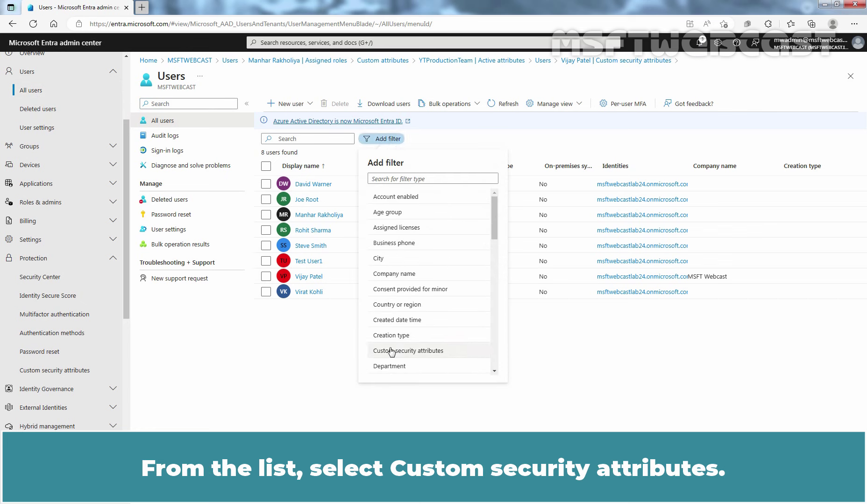
{"action": "left_click", "coordinate": [422, 351]}
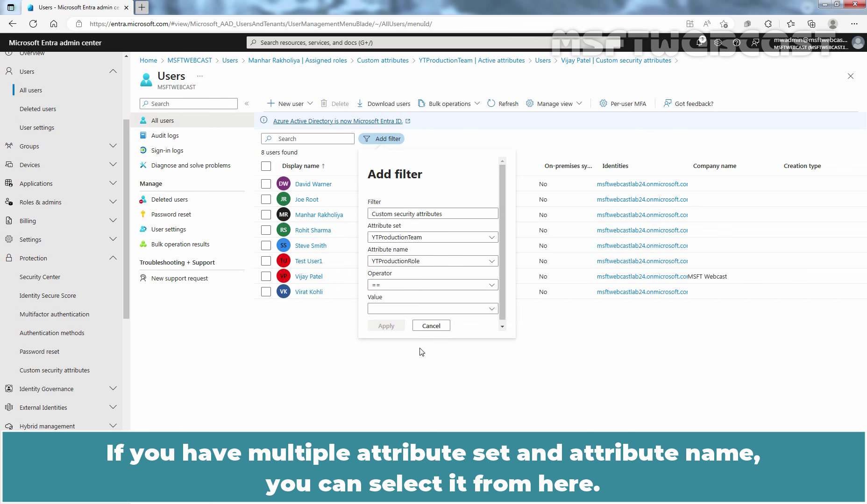
{"action": "left_click", "coordinate": [492, 238]}
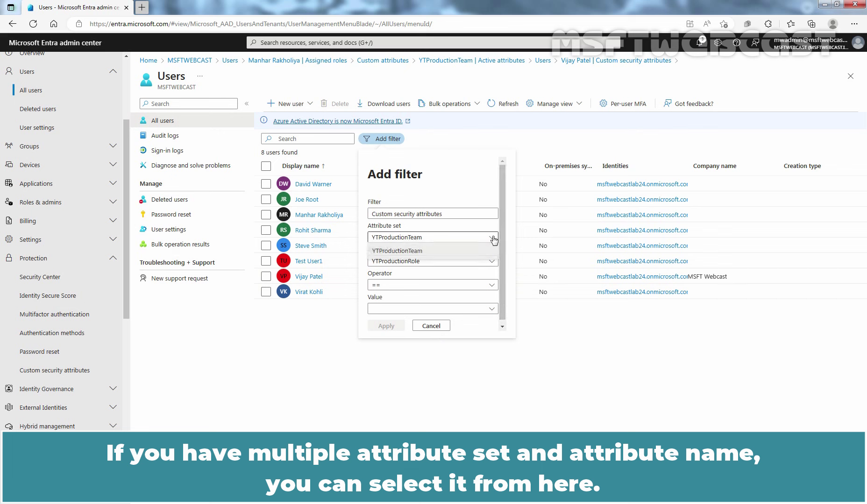
{"action": "left_click", "coordinate": [491, 238]}
{"action": "left_click", "coordinate": [493, 262]}
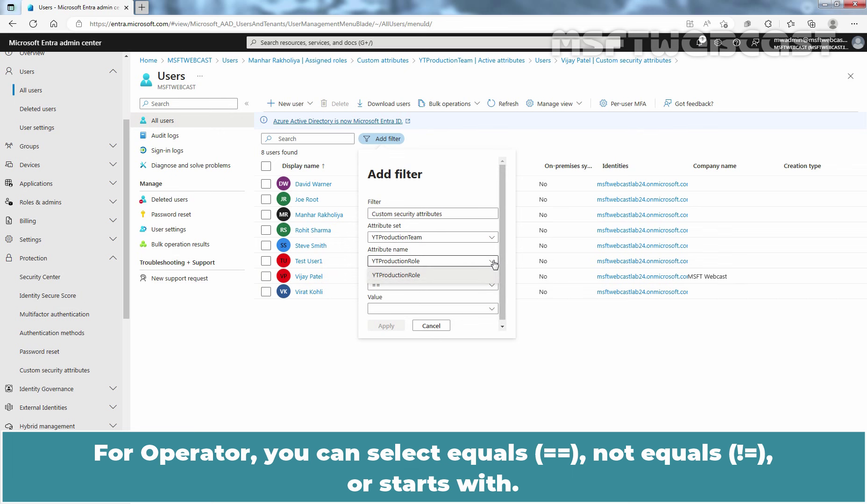
{"action": "left_click", "coordinate": [494, 263]}
Set the filter condition to == 'Video Editor' and apply it
{"action": "left_click", "coordinate": [493, 285]}
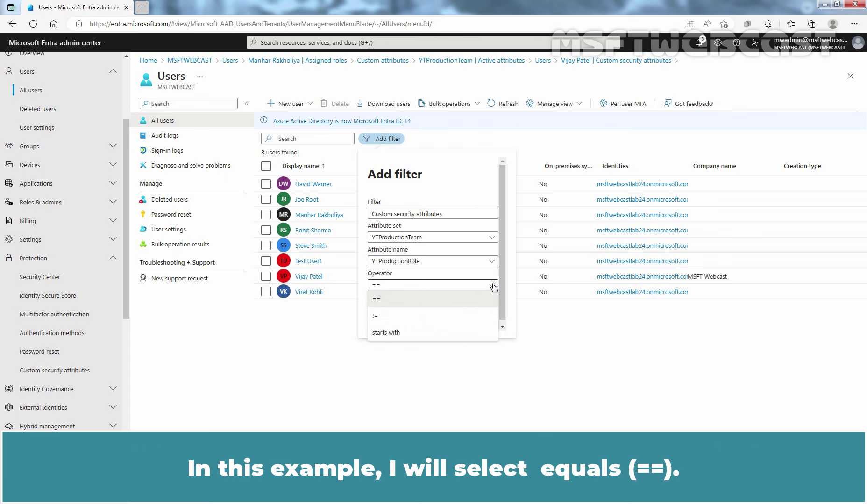
{"action": "left_click", "coordinate": [434, 303]}
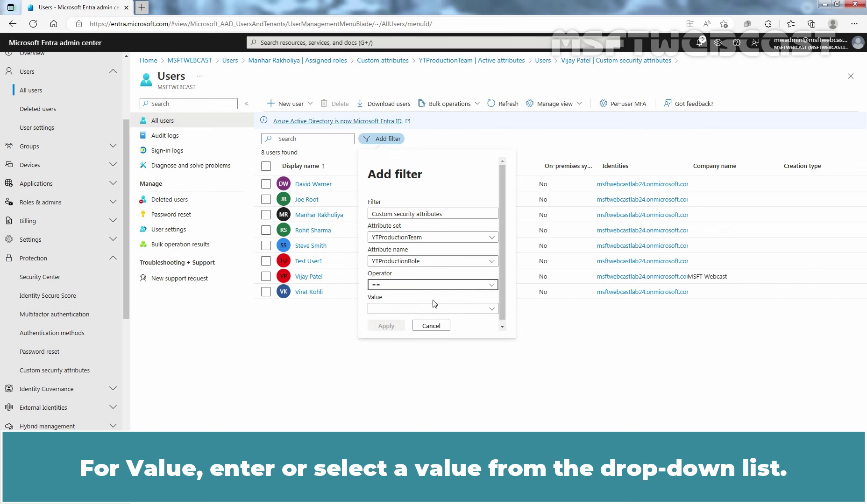
{"action": "left_click", "coordinate": [493, 309]}
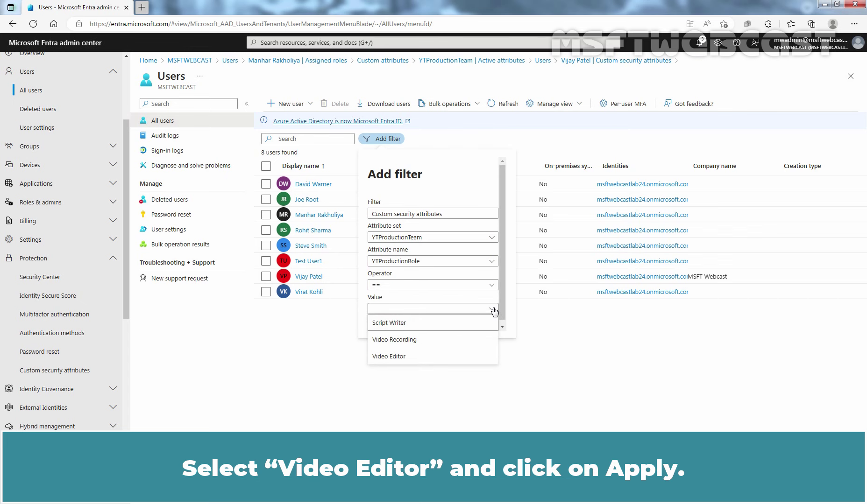
{"action": "left_click", "coordinate": [414, 357]}
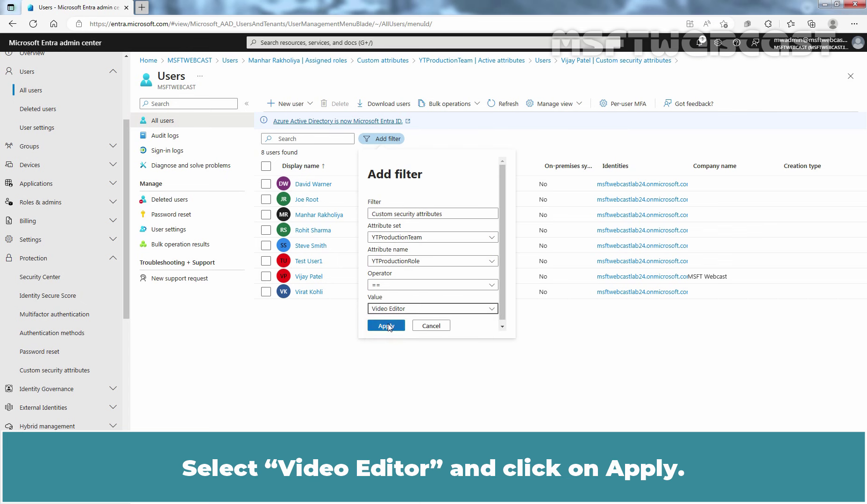
{"action": "left_click", "coordinate": [386, 326]}
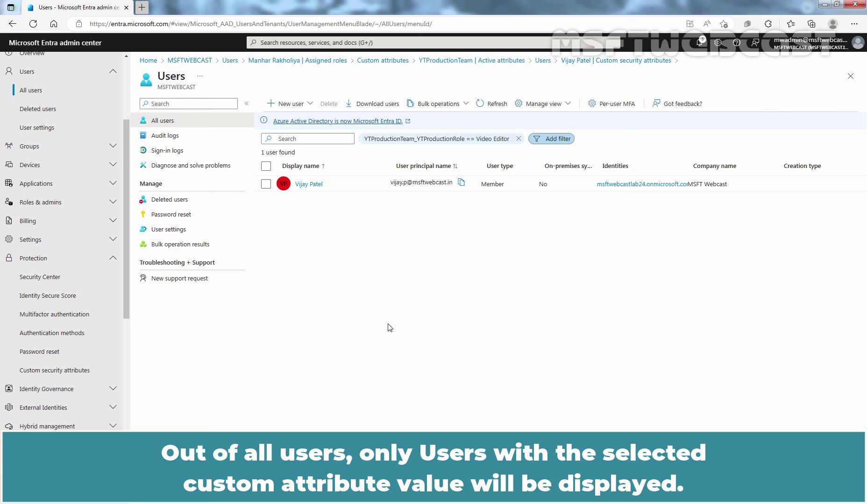